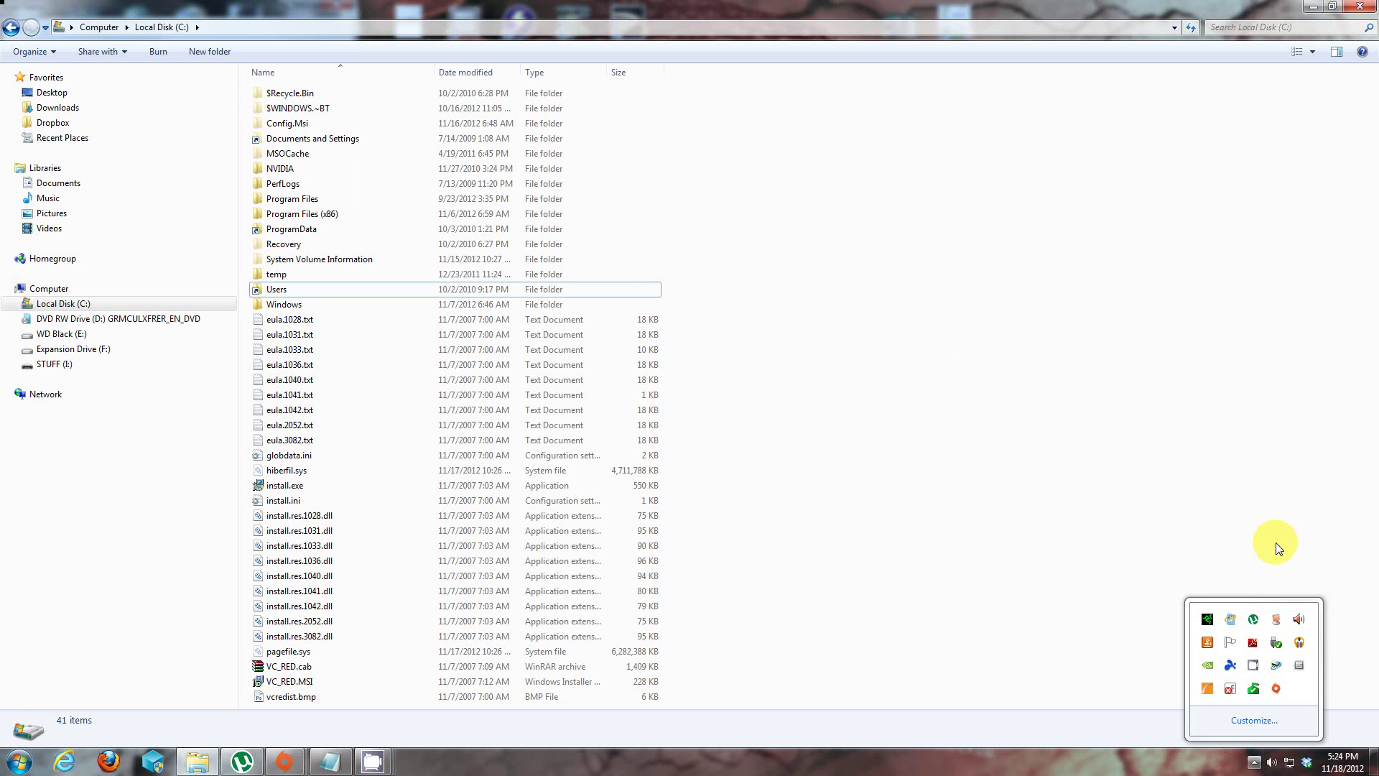
# Step: Check the Users folder's size in its Properties: 226 GB in 118,029 files
pyautogui.click(1278, 547)
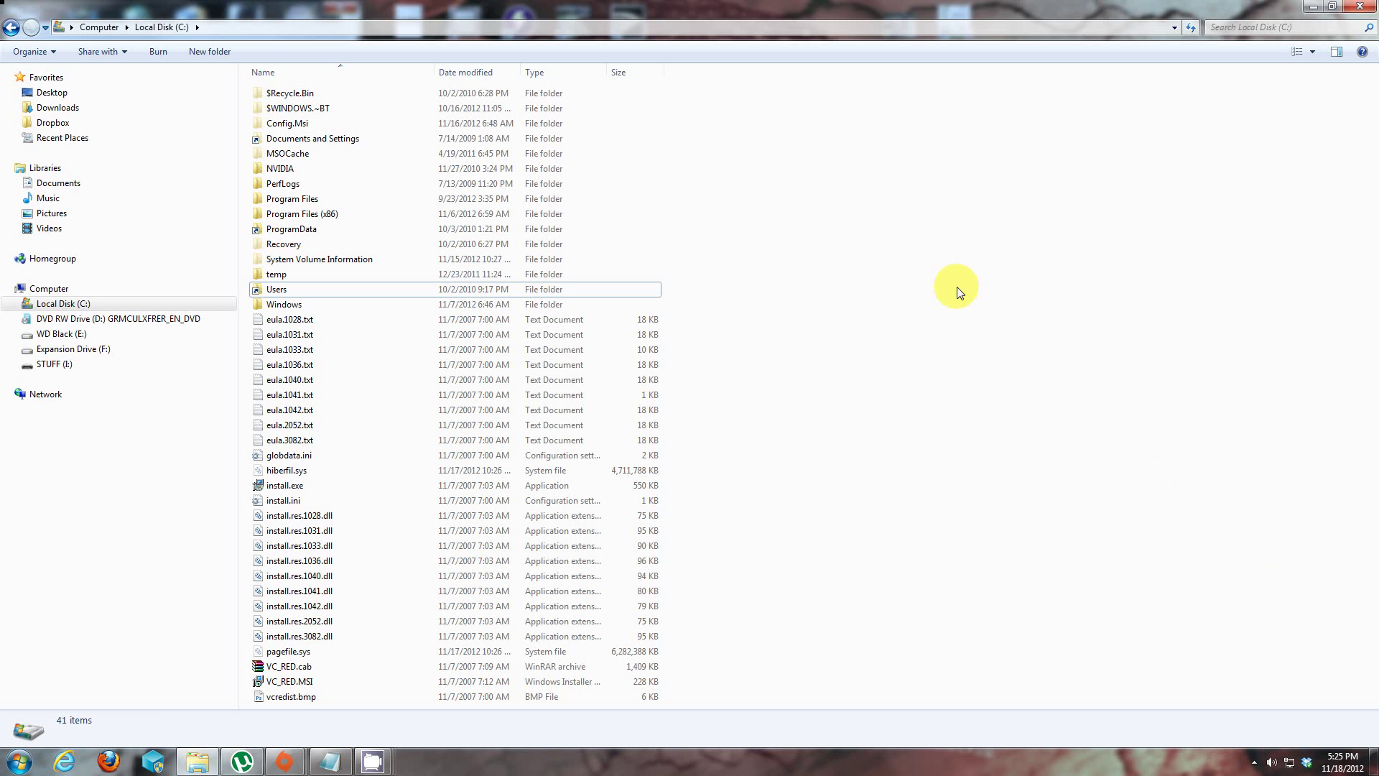
pyautogui.rightClick(278, 302)
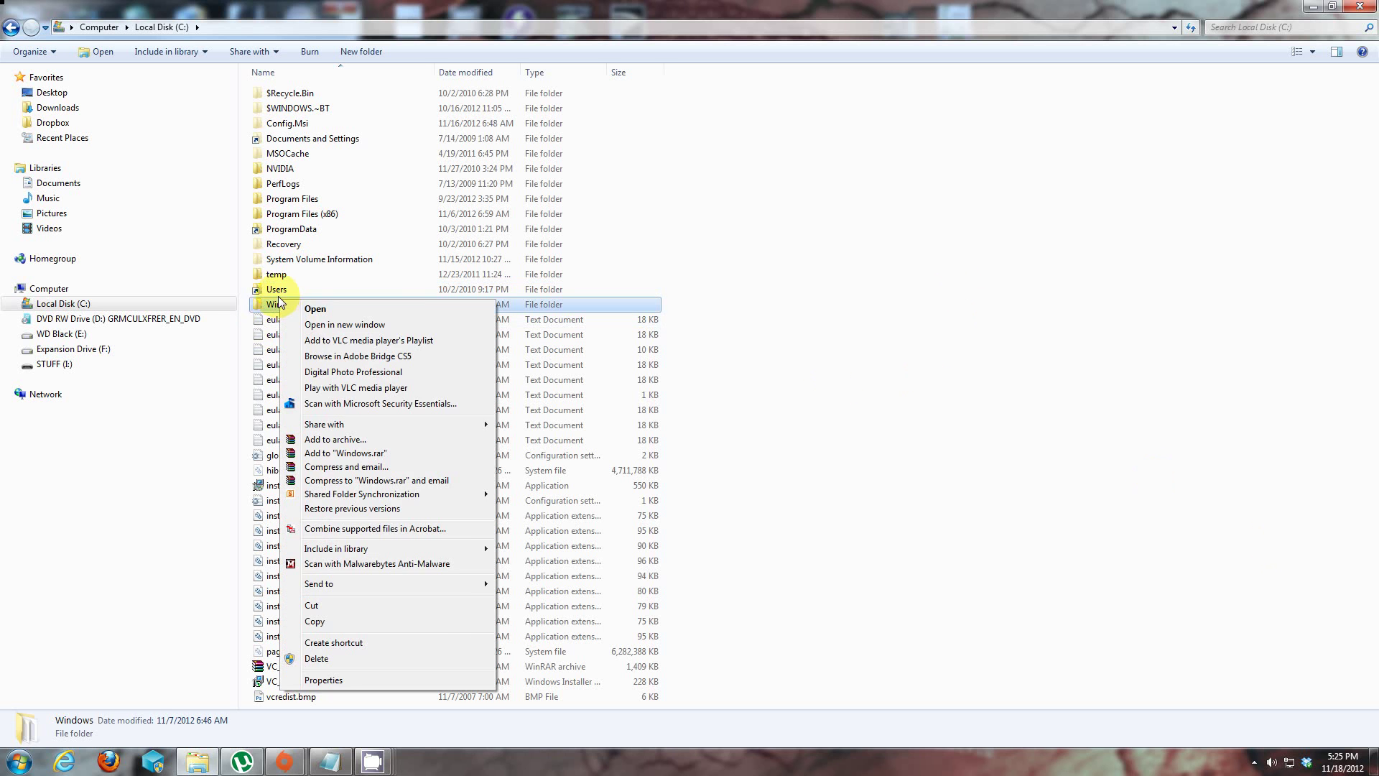
pyautogui.rightClick(277, 293)
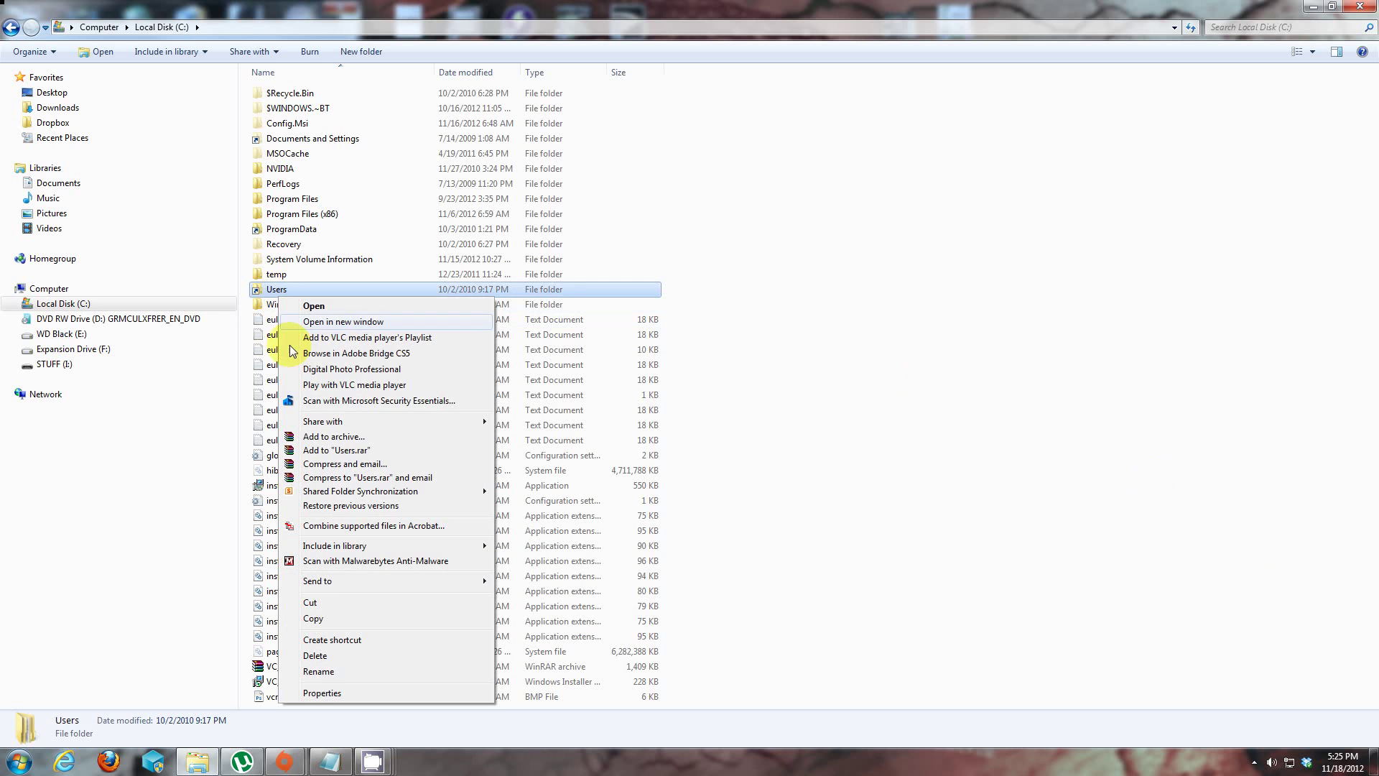
pyautogui.click(321, 693)
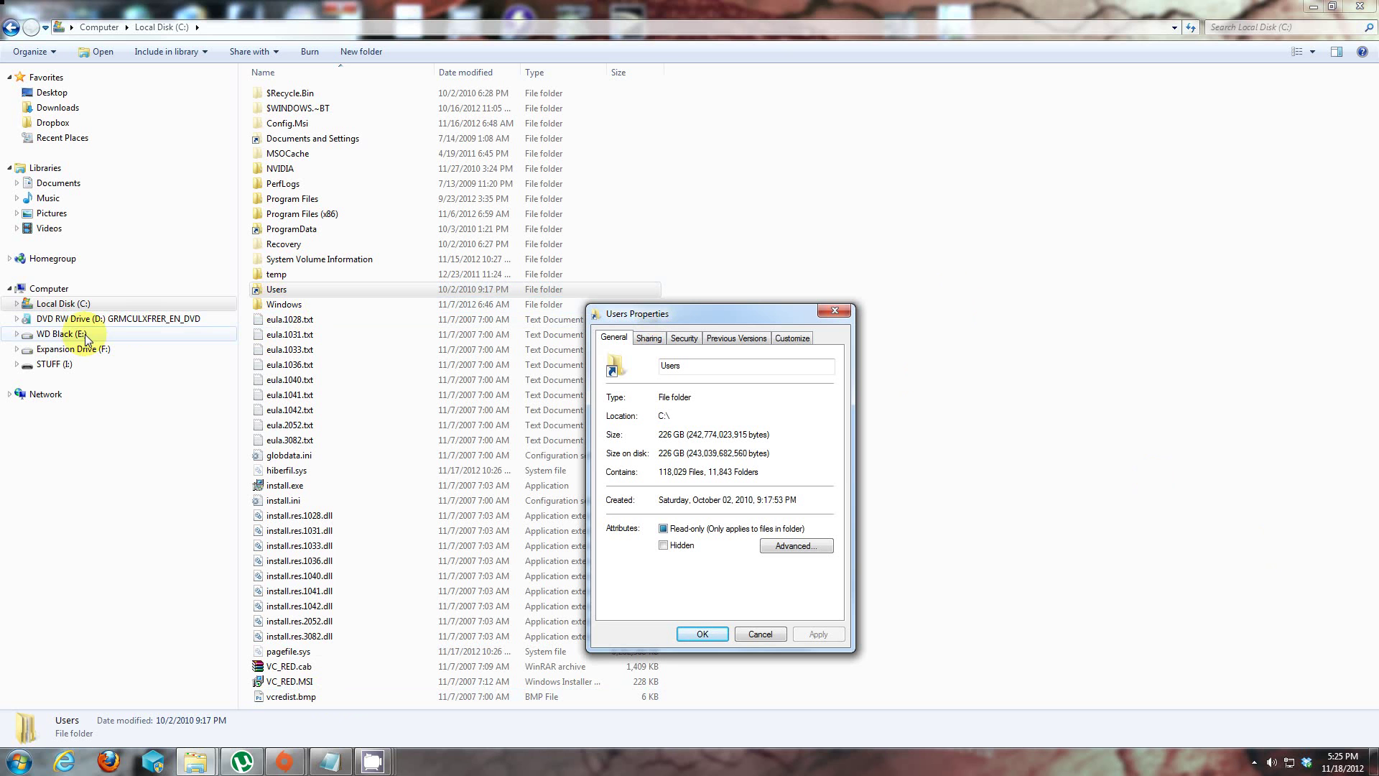
pyautogui.click(759, 633)
# Step: Review Local Disk (C:) properties: 50.3 GB used and 9.26 GB free
pyautogui.rightClick(45, 304)
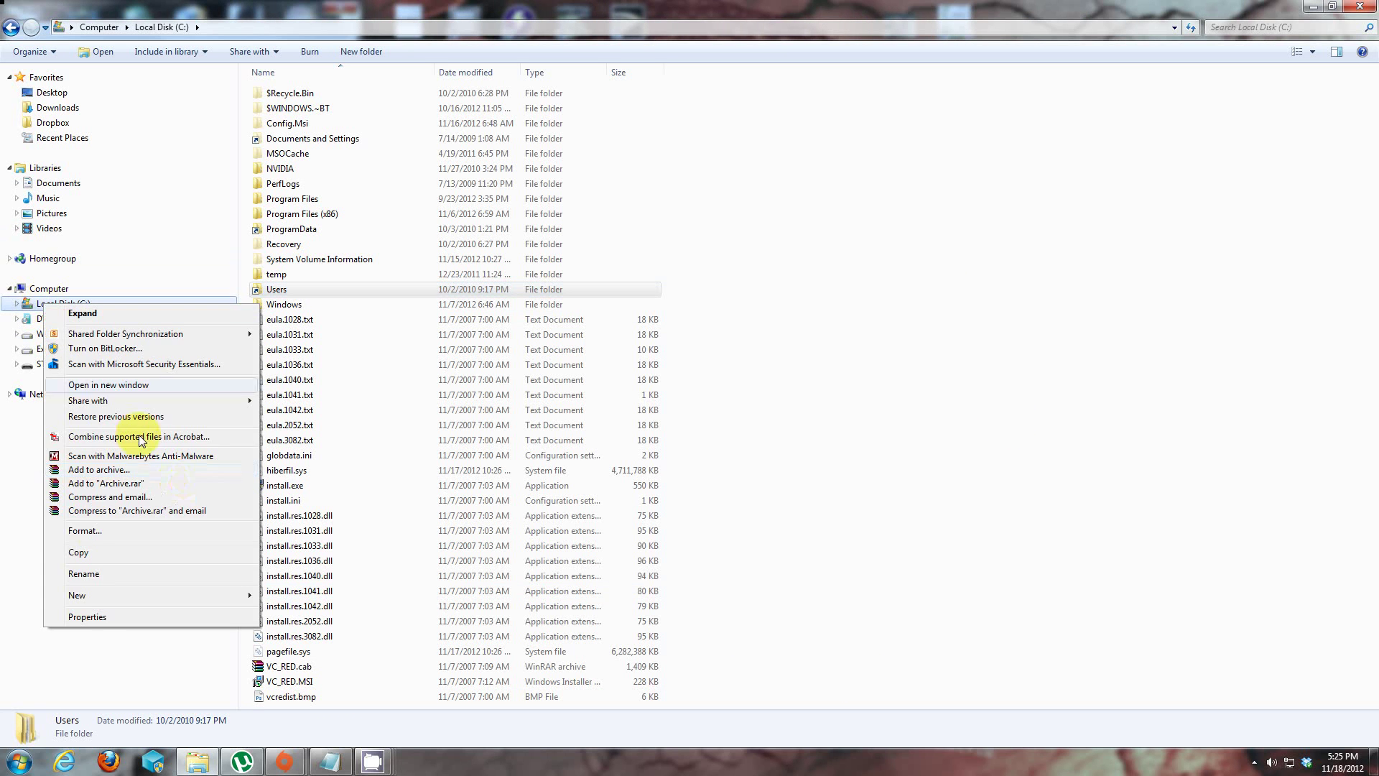
pyautogui.click(93, 620)
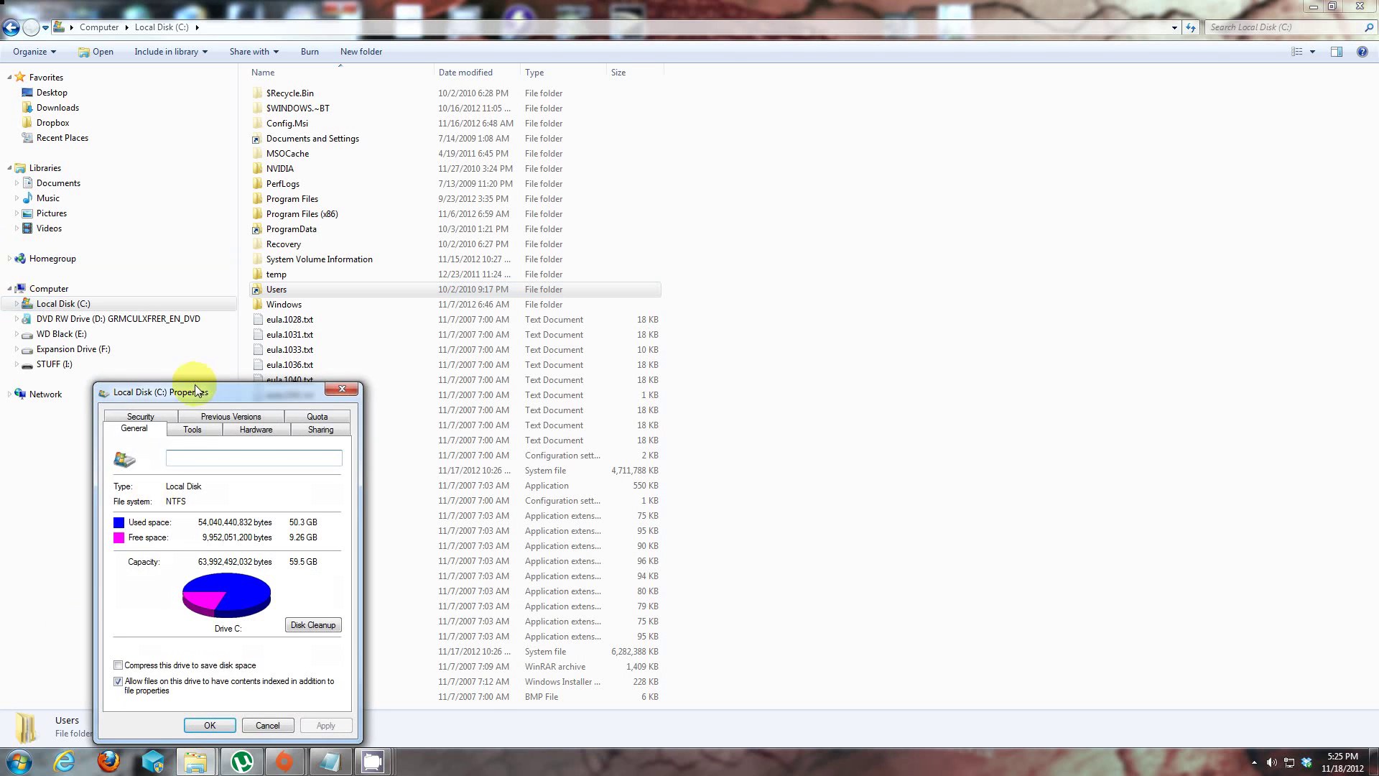
pyautogui.moveTo(195, 391); pyautogui.dragTo(567, 310)
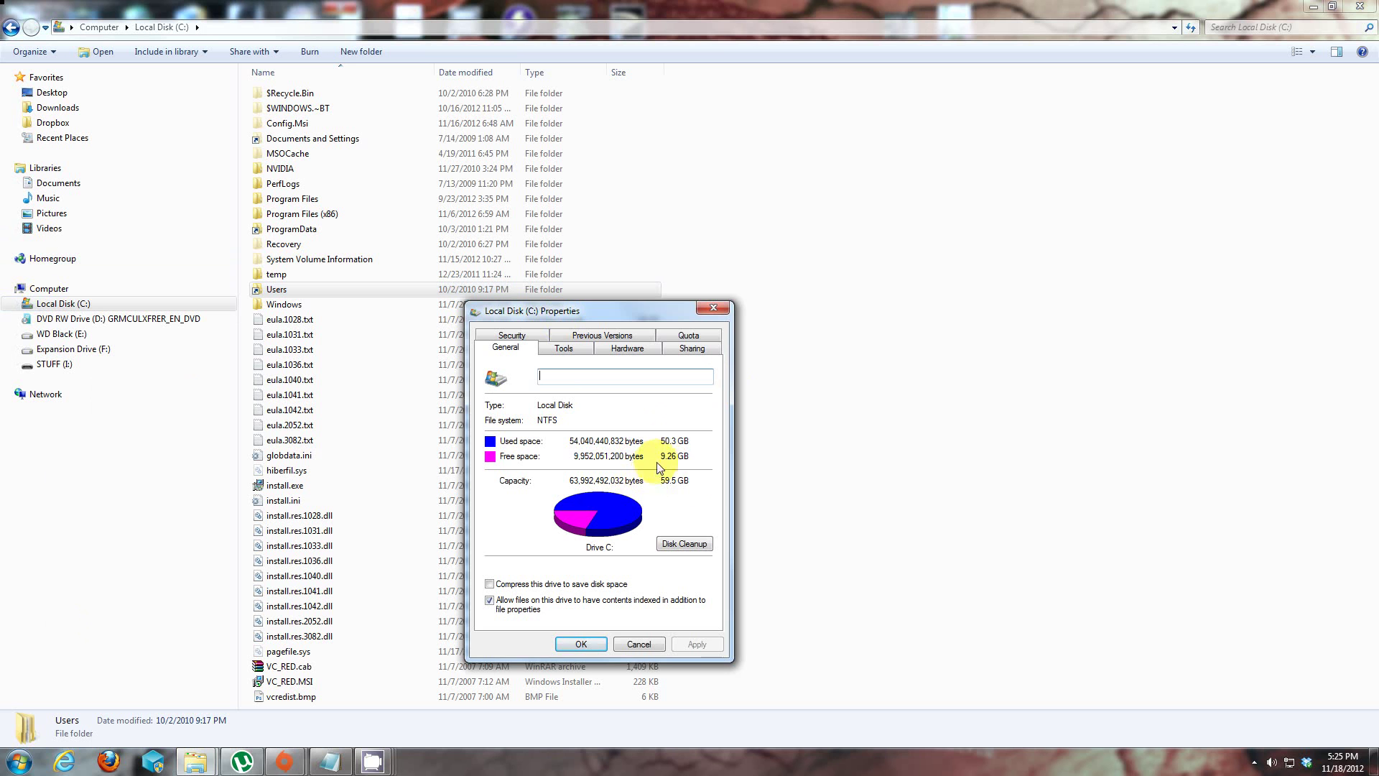
pyautogui.moveTo(575, 310); pyautogui.dragTo(716, 233)
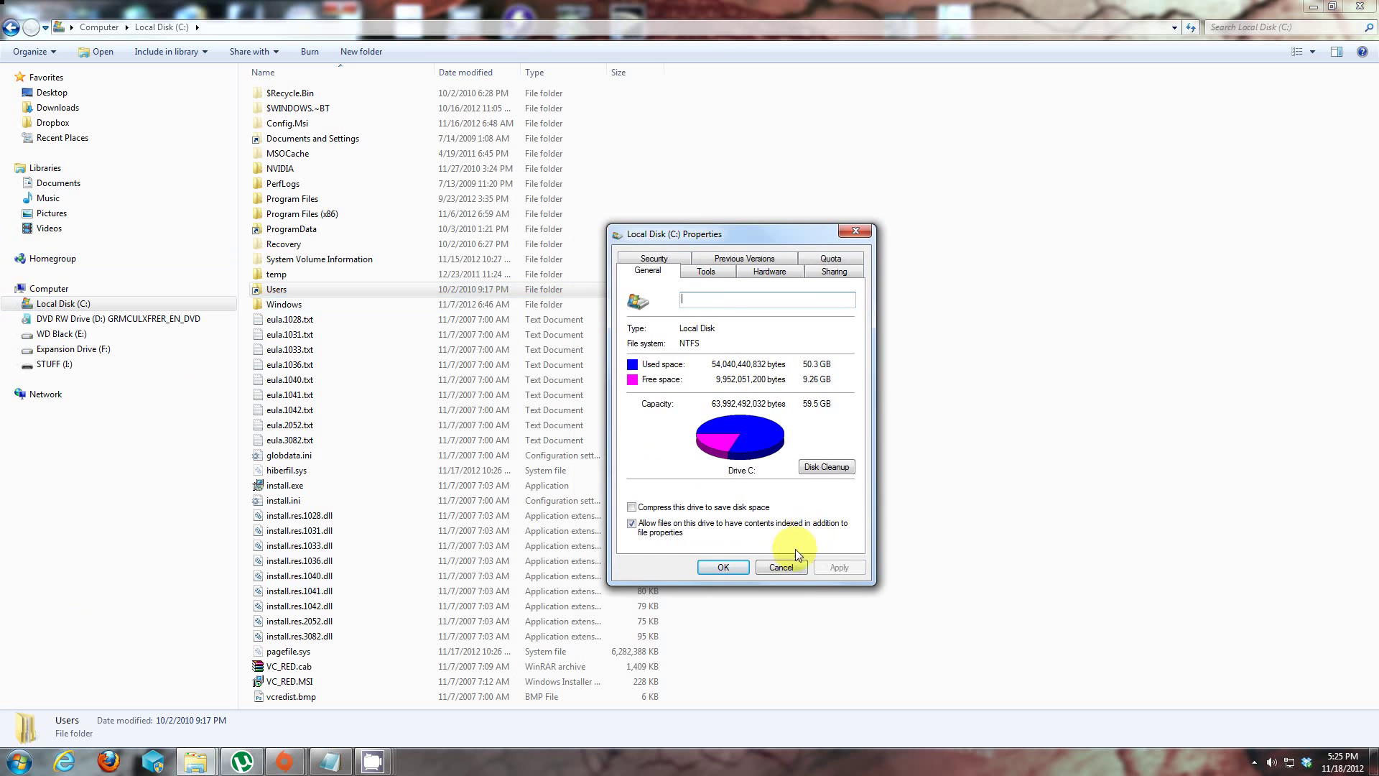
pyautogui.click(793, 567)
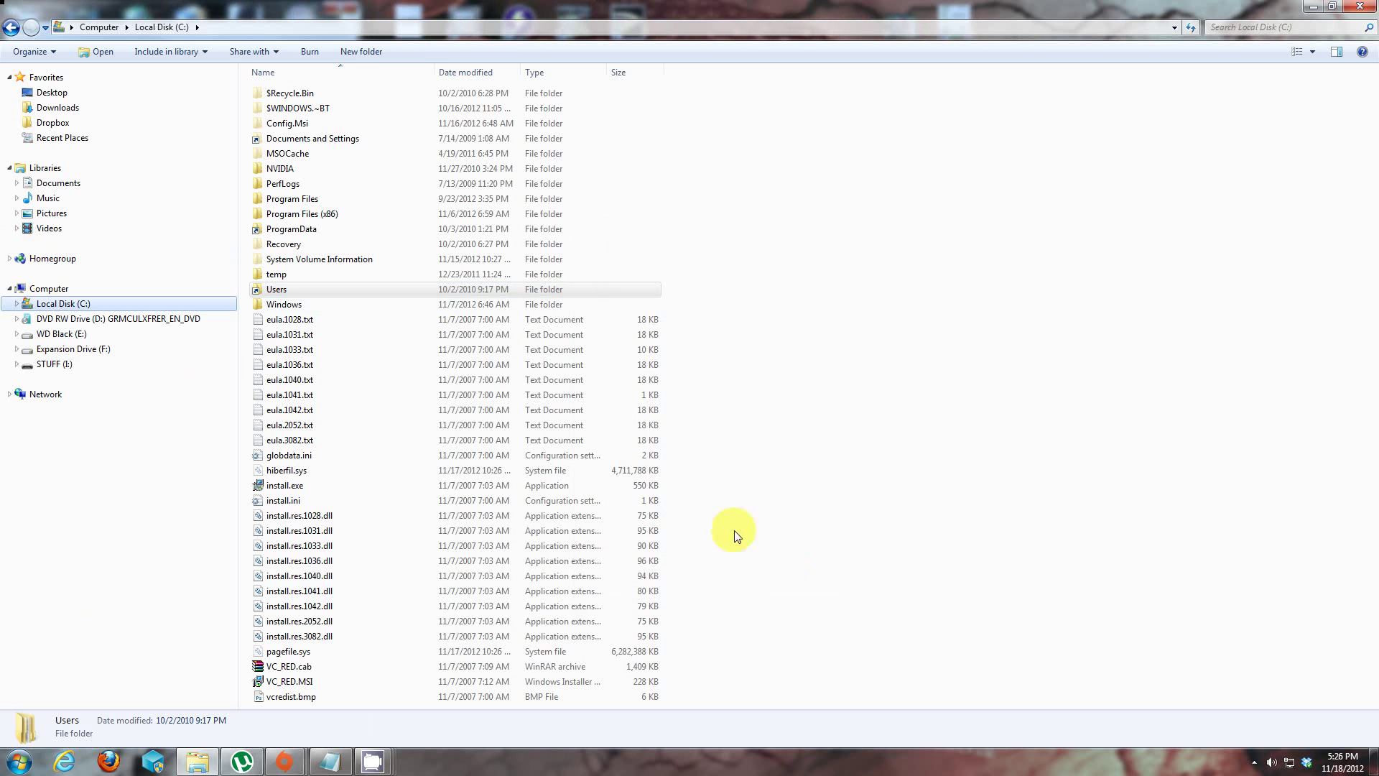
# Step: Recheck the Users folder's properties, showing 14.9 GB, and close them
pyautogui.rightClick(282, 291)
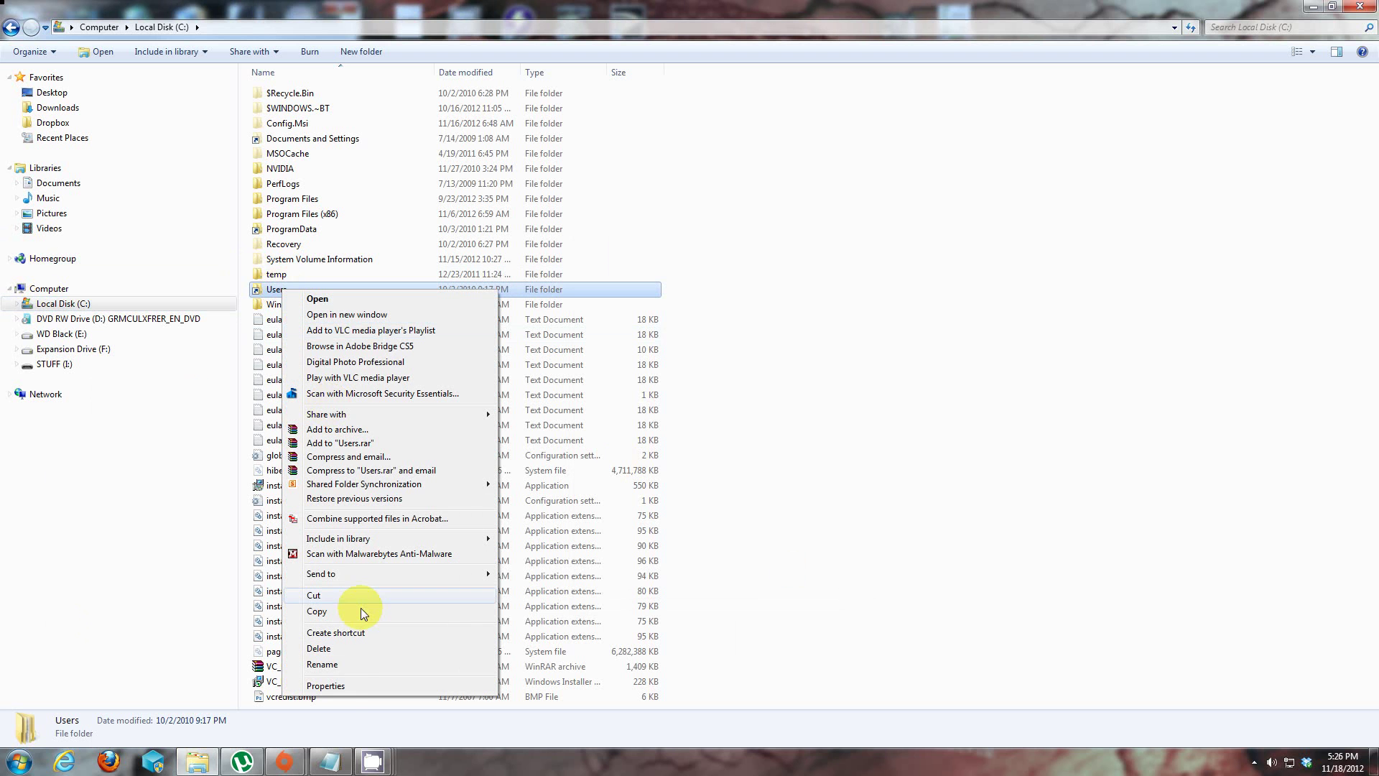
pyautogui.click(340, 687)
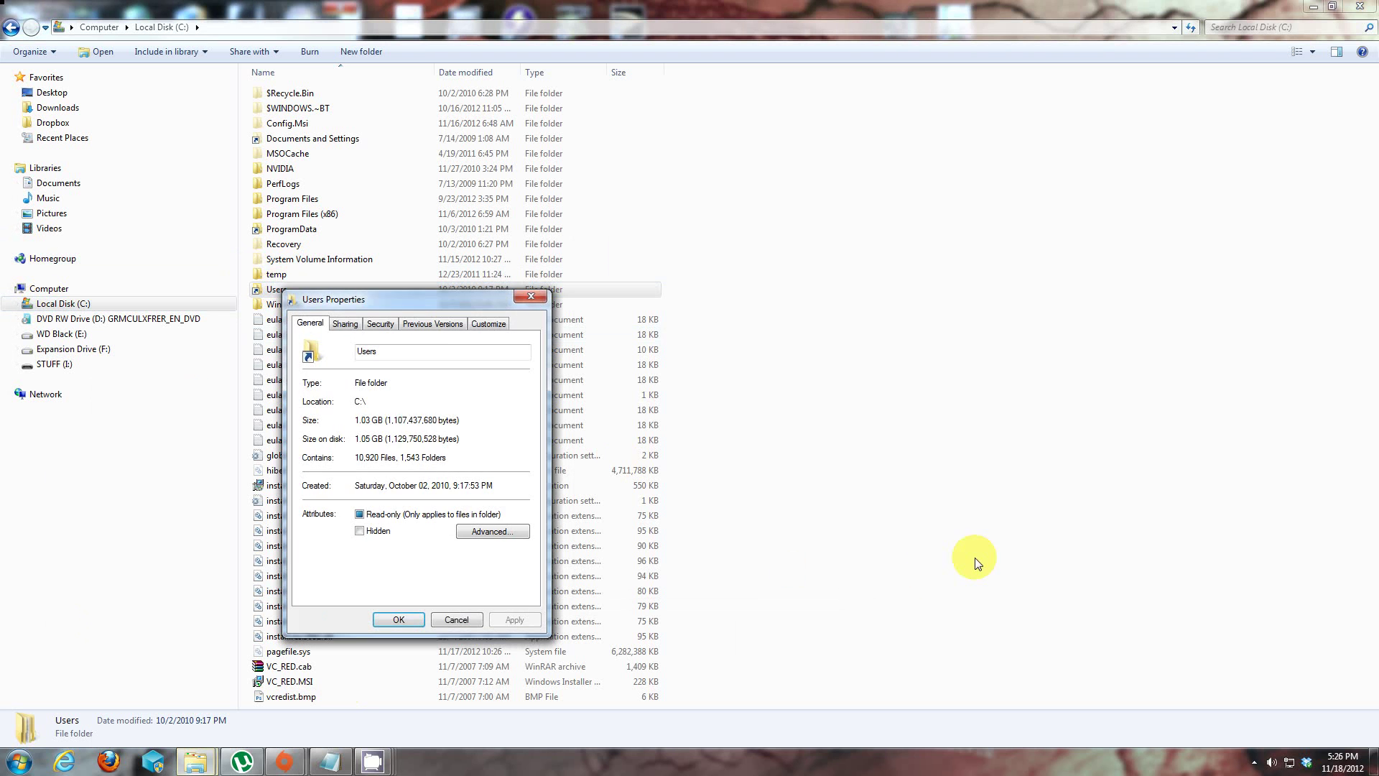
pyautogui.click(454, 614)
pyautogui.click(917, 568)
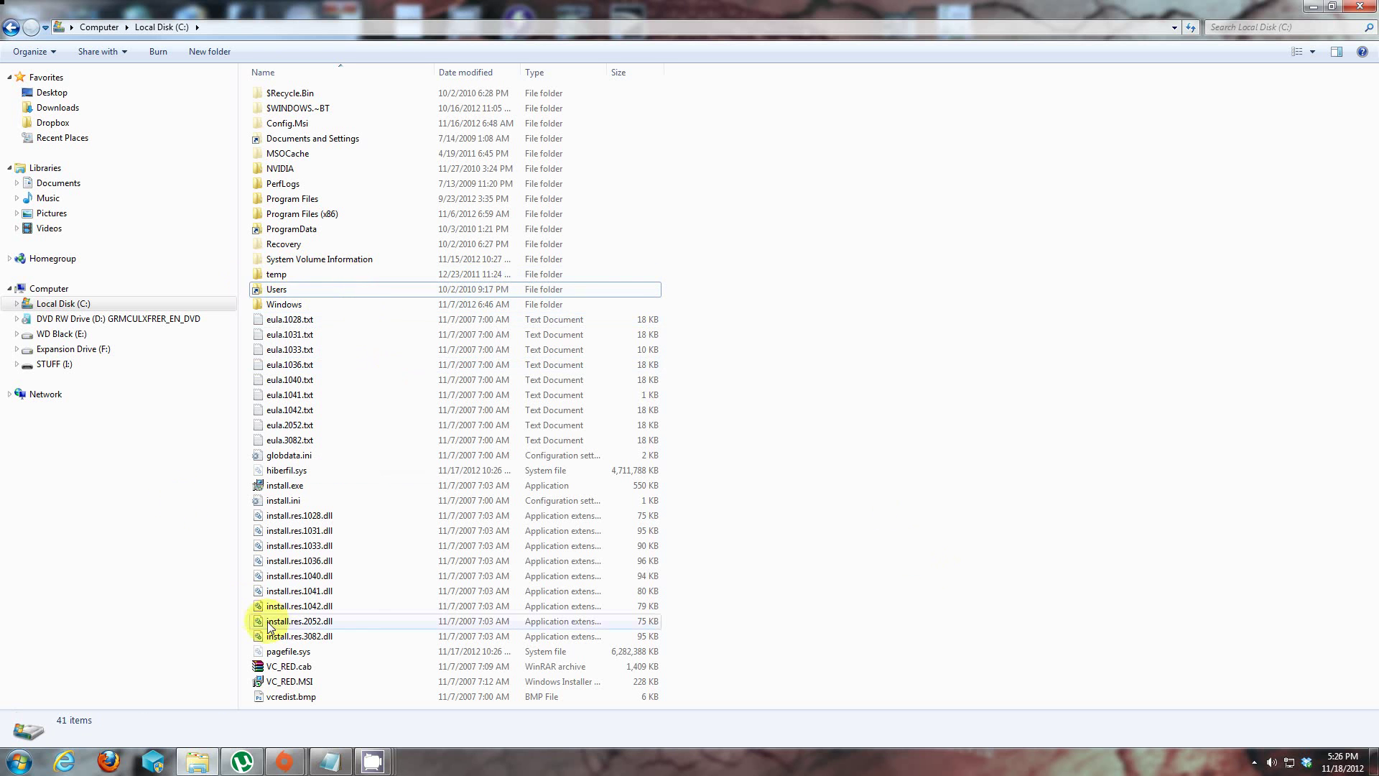
# Step: Save relocate.xml as All Files (*.*) to STUFF (I:), replacing the existing copy
pyautogui.click(329, 761)
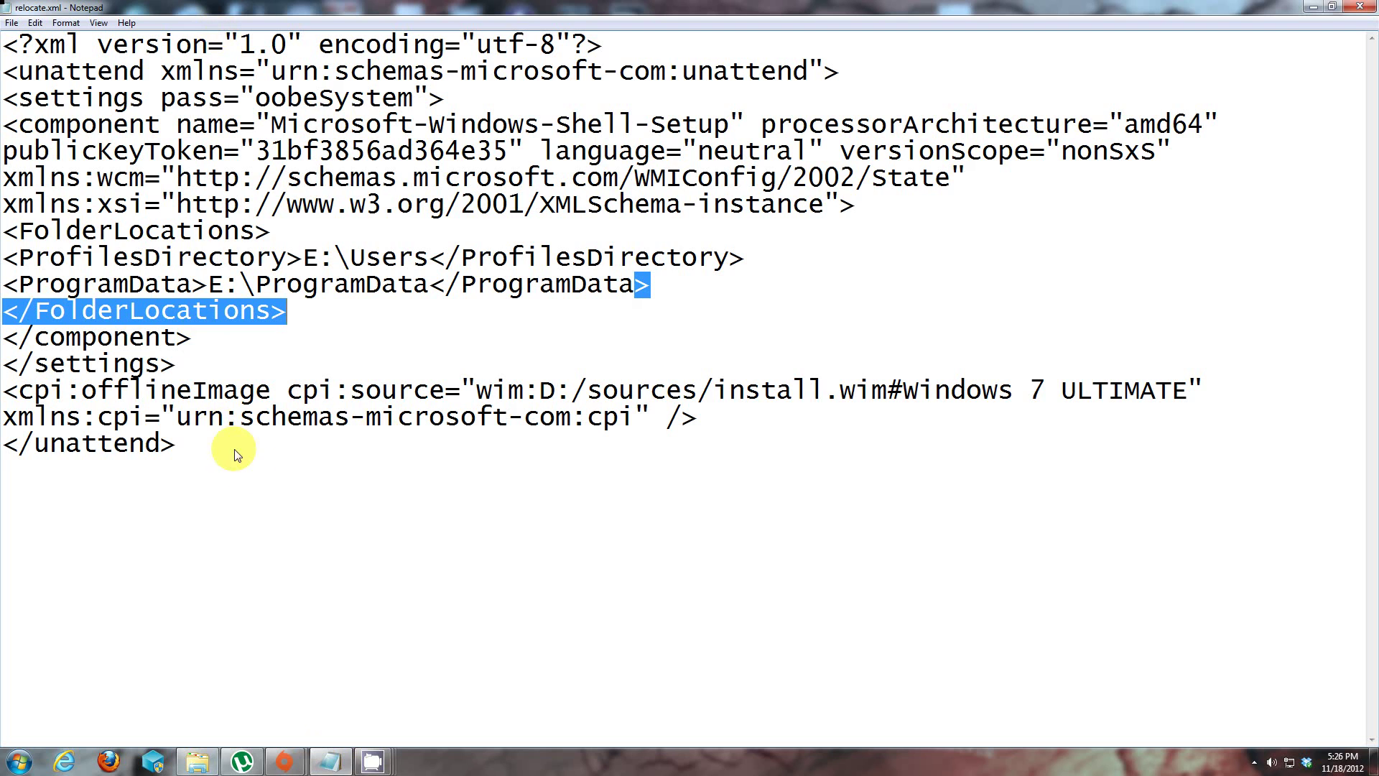
pyautogui.hotkey('ctrl', 'a')
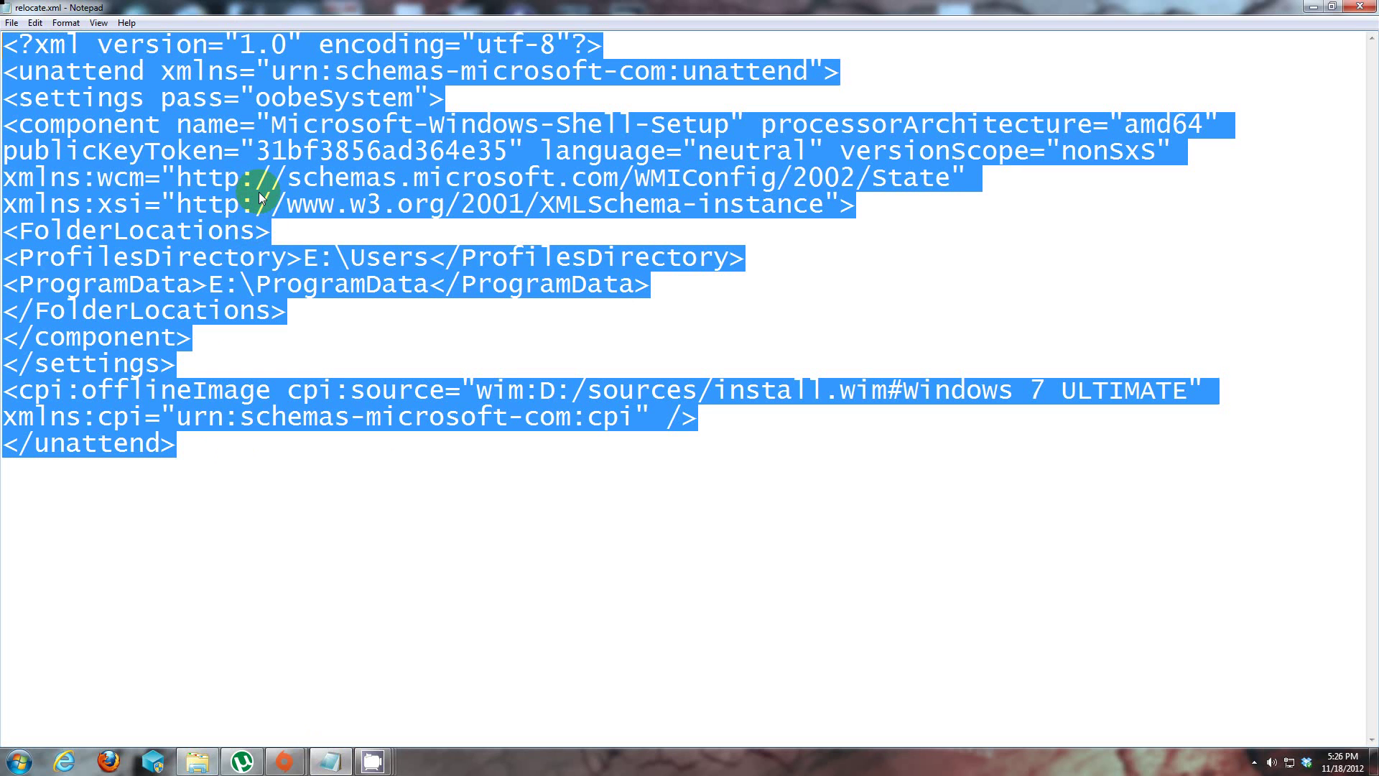
pyautogui.click(12, 22)
pyautogui.click(41, 90)
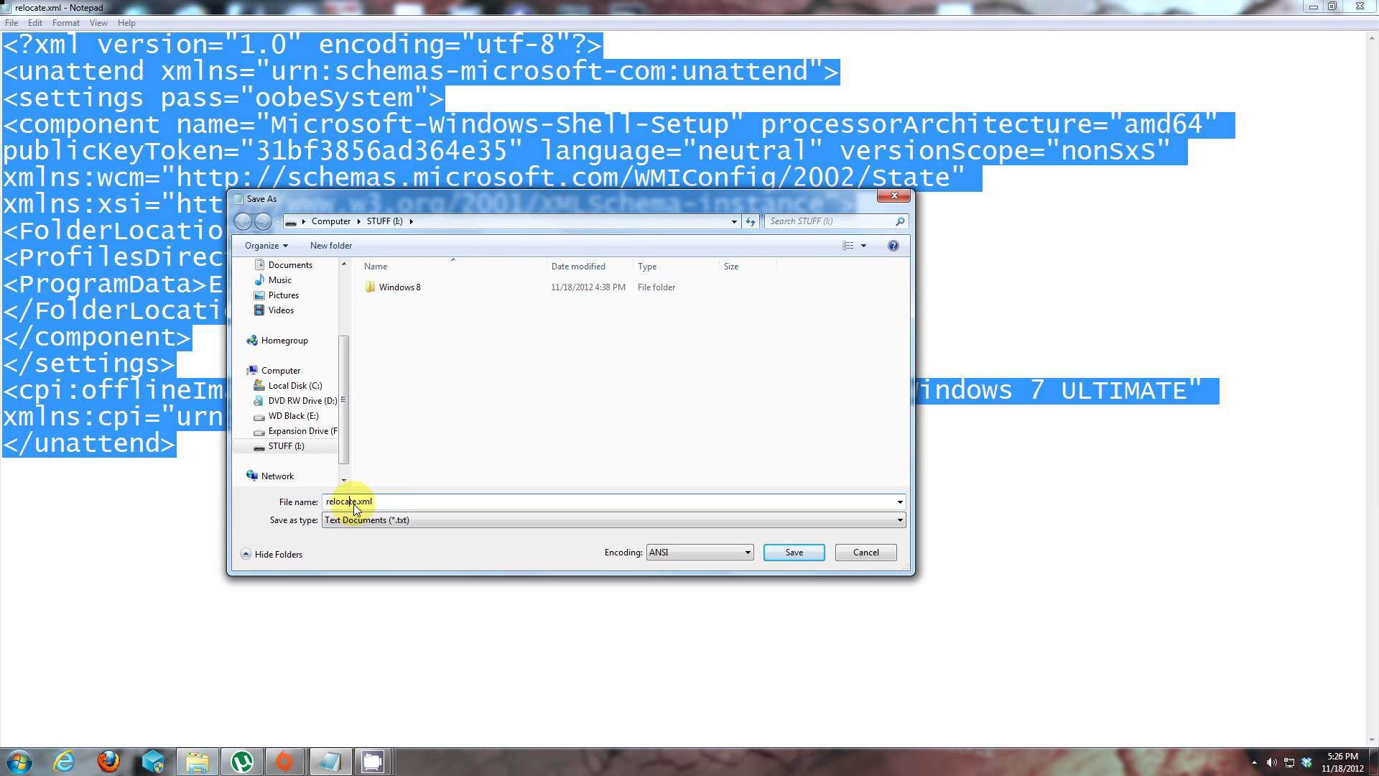
pyautogui.moveTo(355, 501); pyautogui.dragTo(321, 502)
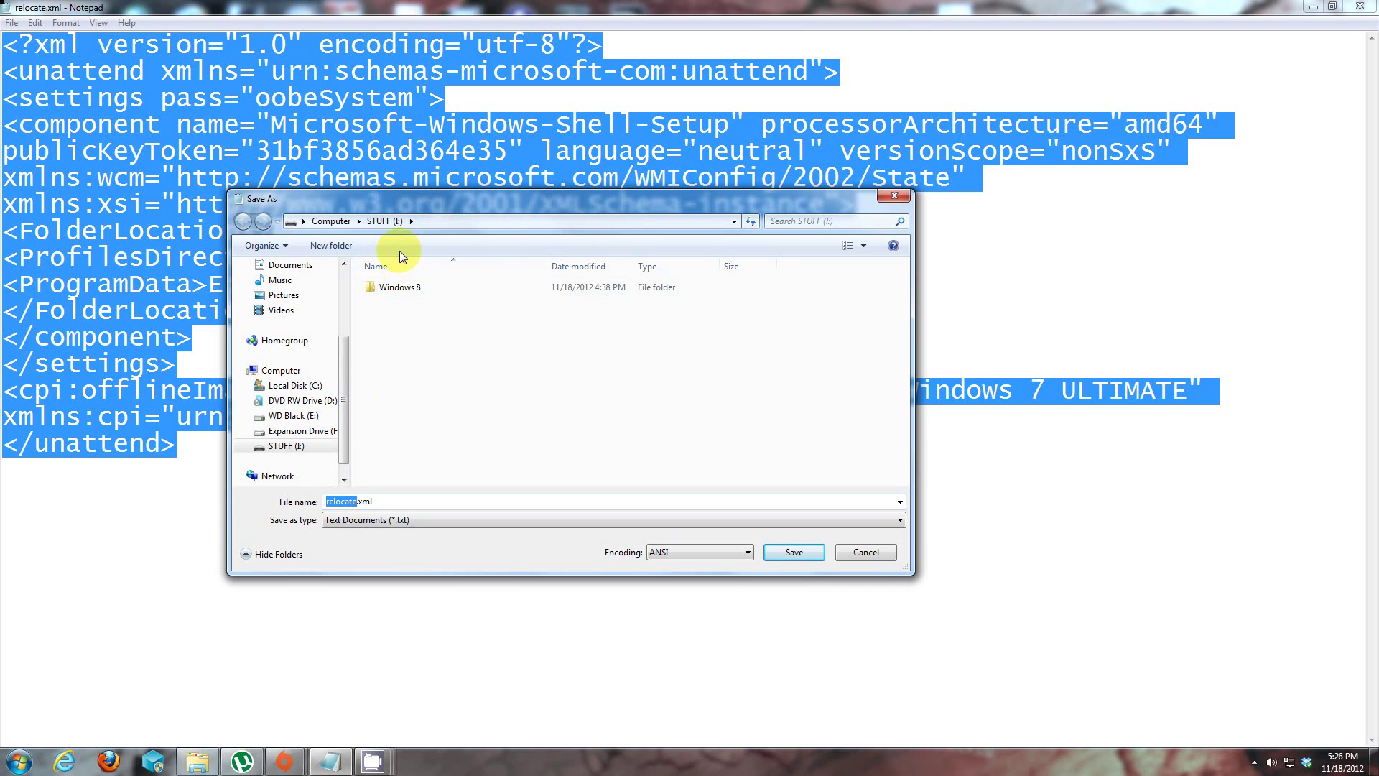
pyautogui.click(337, 503)
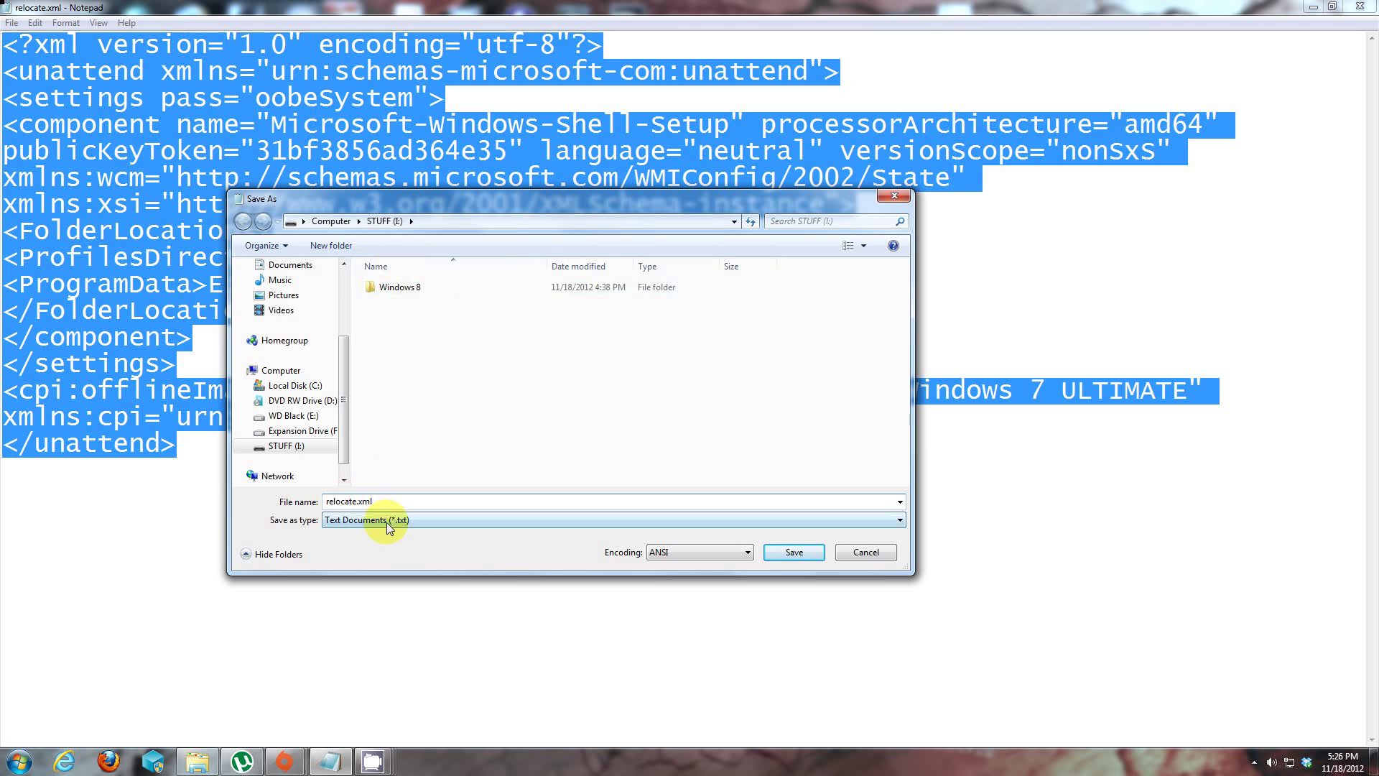
pyautogui.click(388, 528)
pyautogui.click(350, 539)
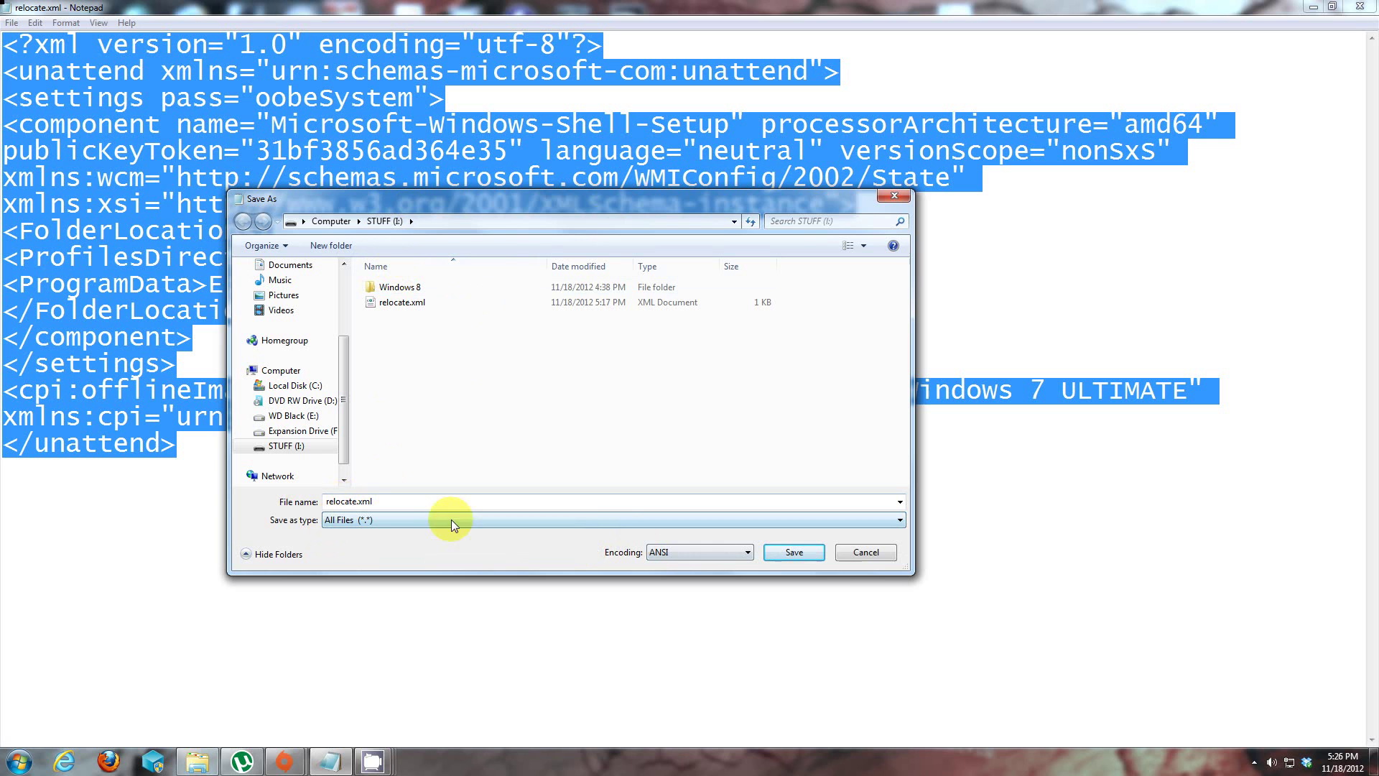
pyautogui.click(794, 553)
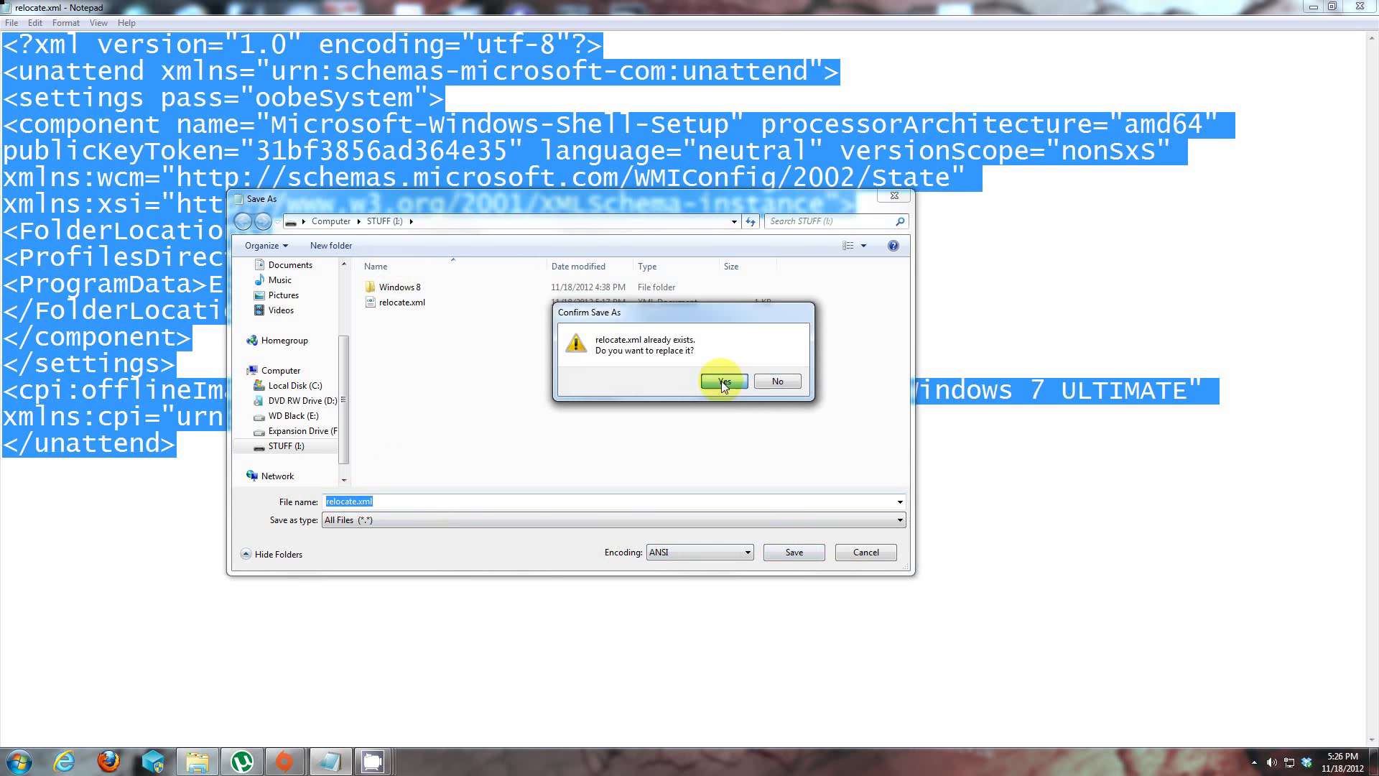
pyautogui.click(723, 382)
pyautogui.click(317, 235)
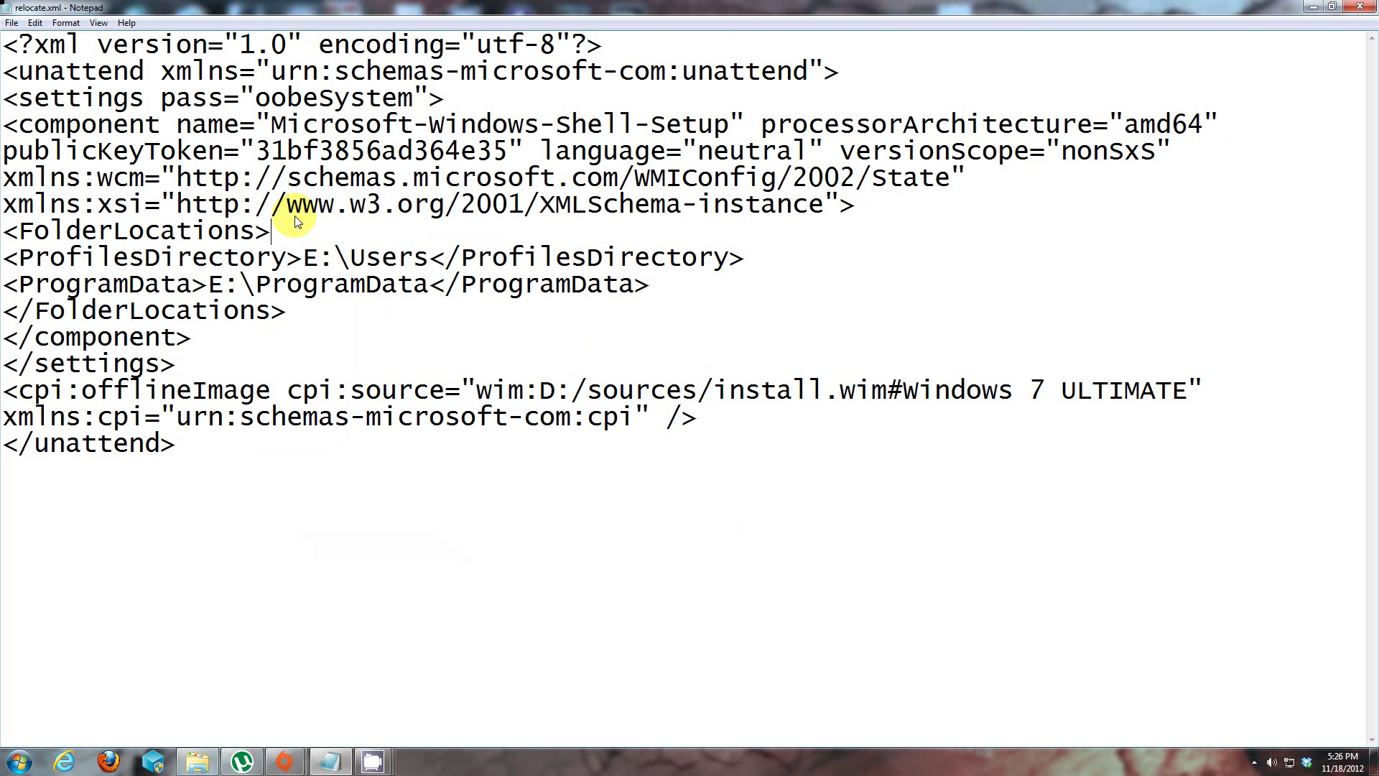
pyautogui.click(922, 168)
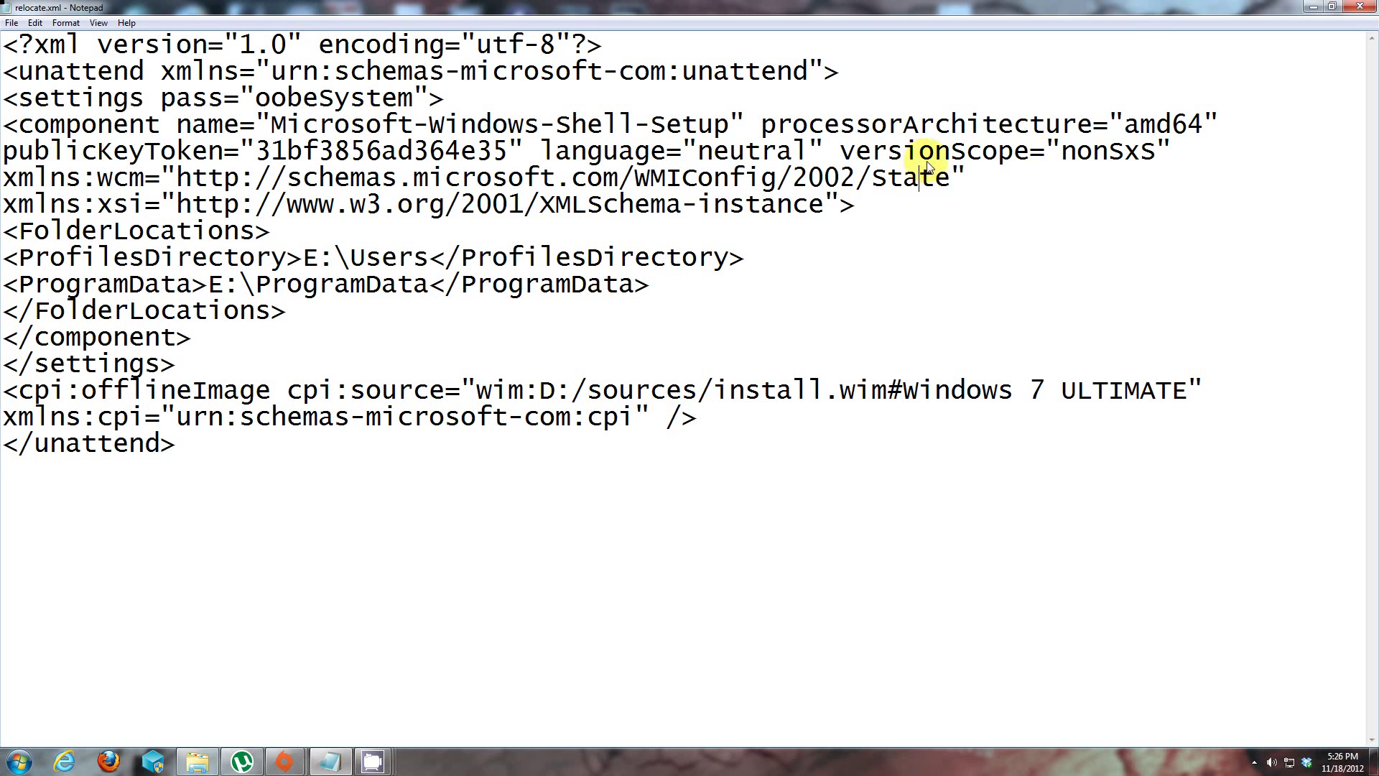
pyautogui.moveTo(1124, 126); pyautogui.dragTo(1202, 128)
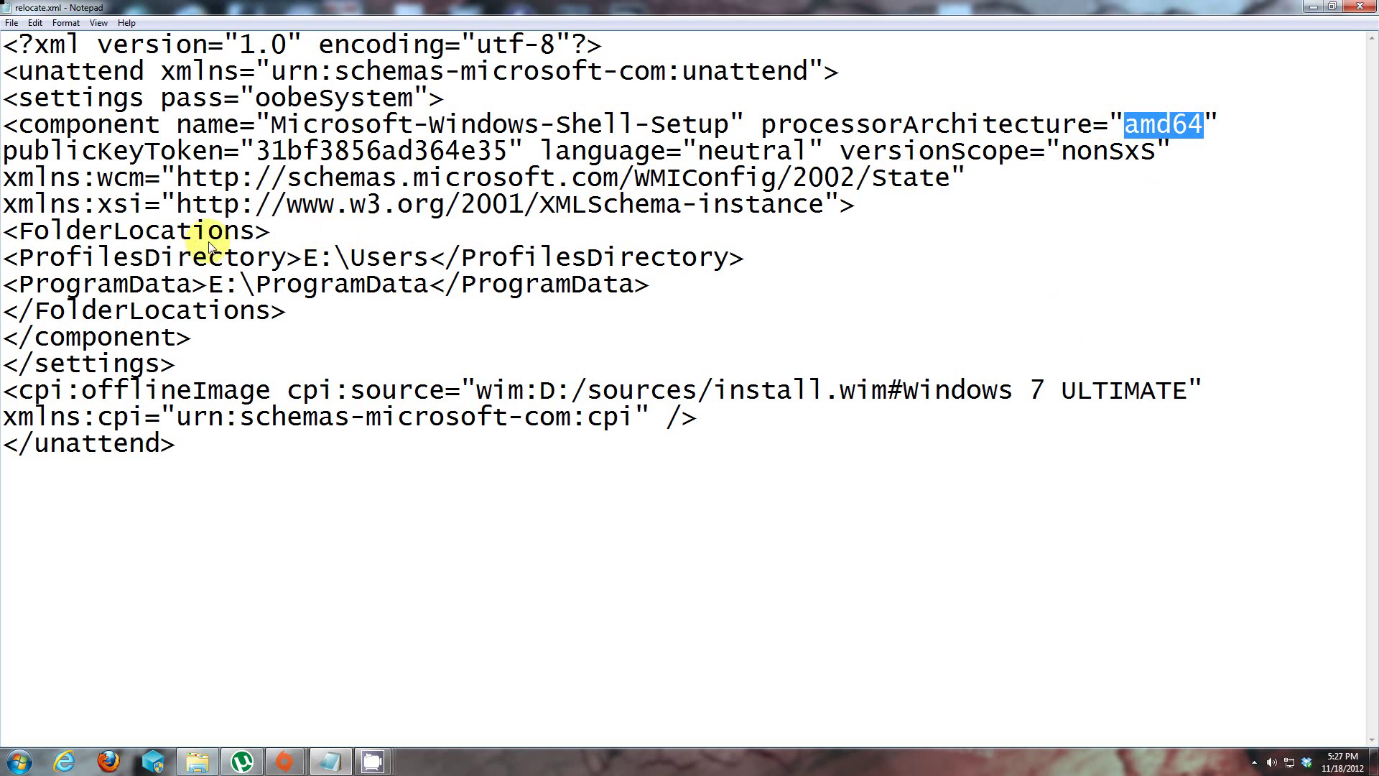
pyautogui.moveTo(4, 257); pyautogui.dragTo(657, 291)
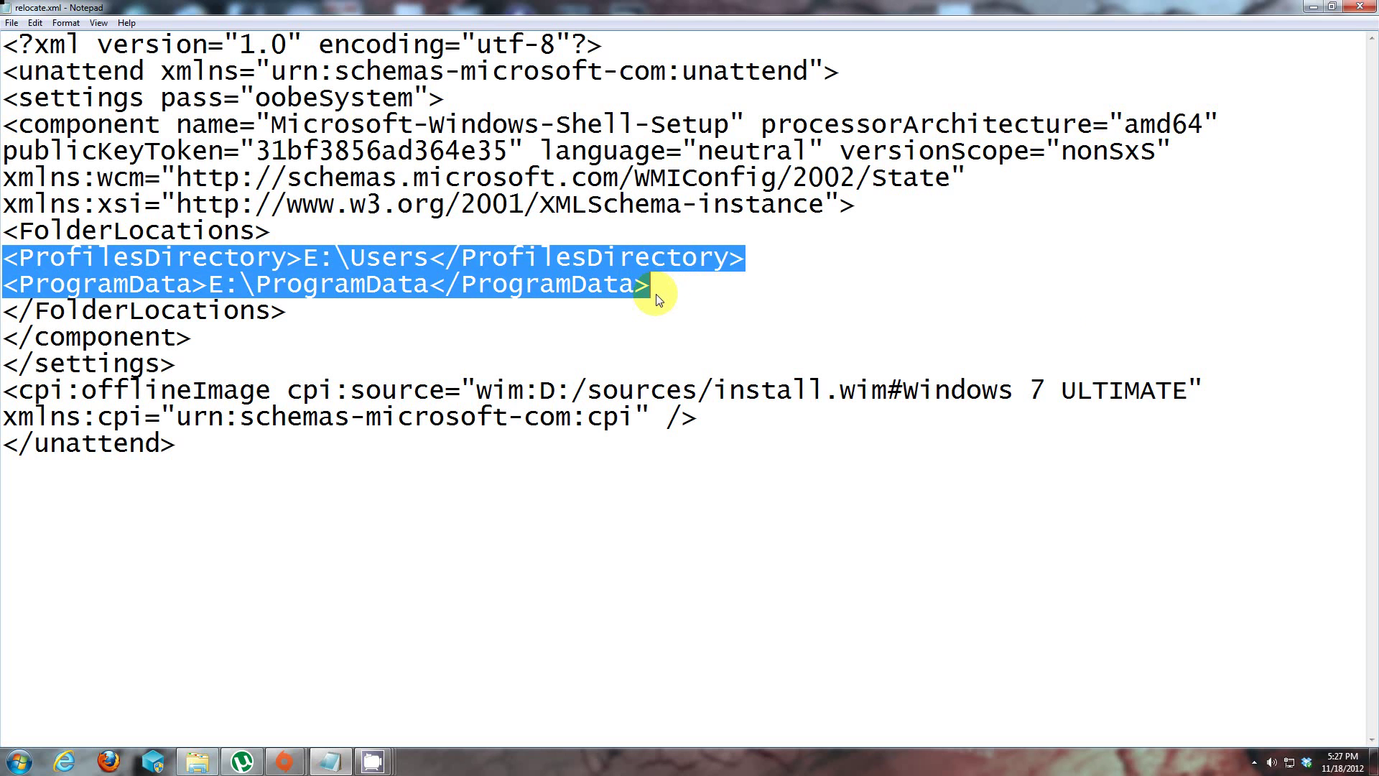
pyautogui.click(319, 260)
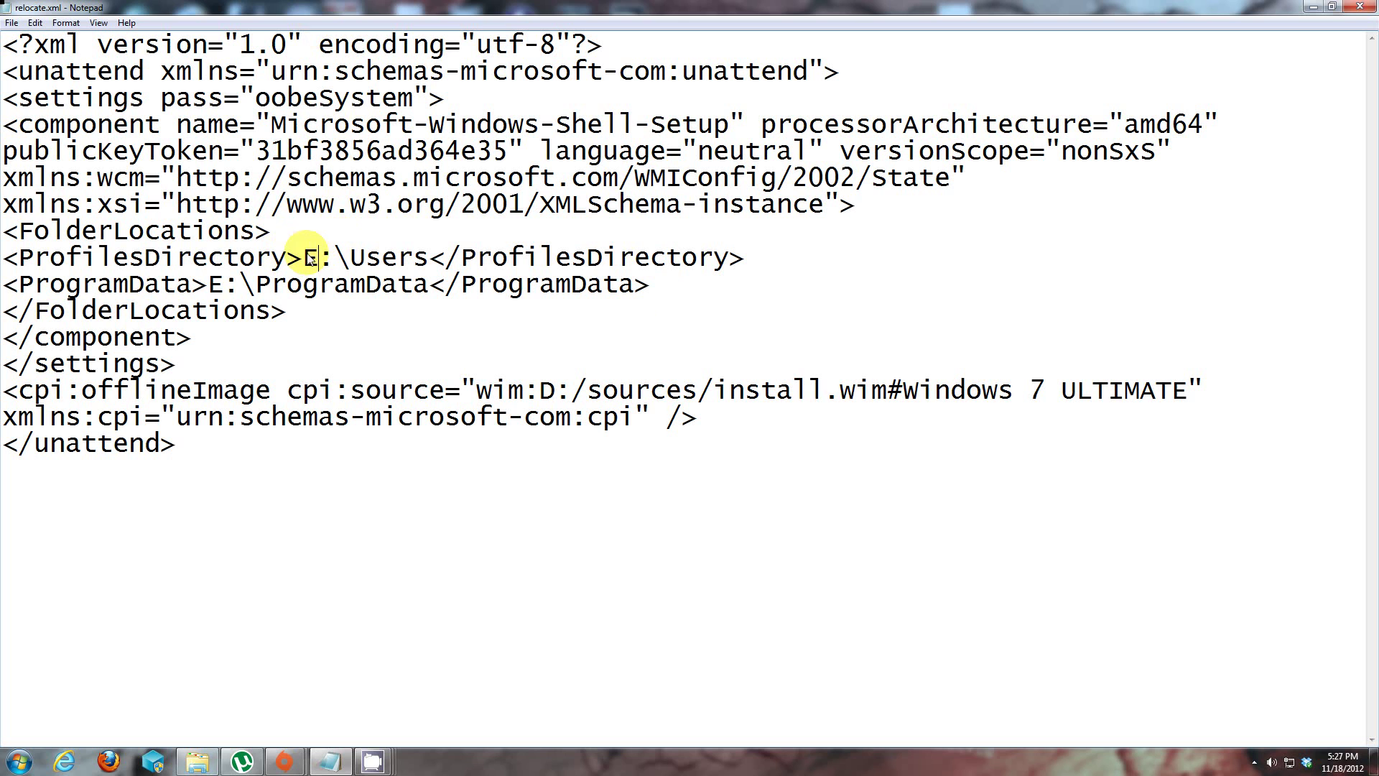
pyautogui.moveTo(302, 257); pyautogui.dragTo(319, 257)
pyautogui.moveTo(207, 286); pyautogui.dragTo(225, 287)
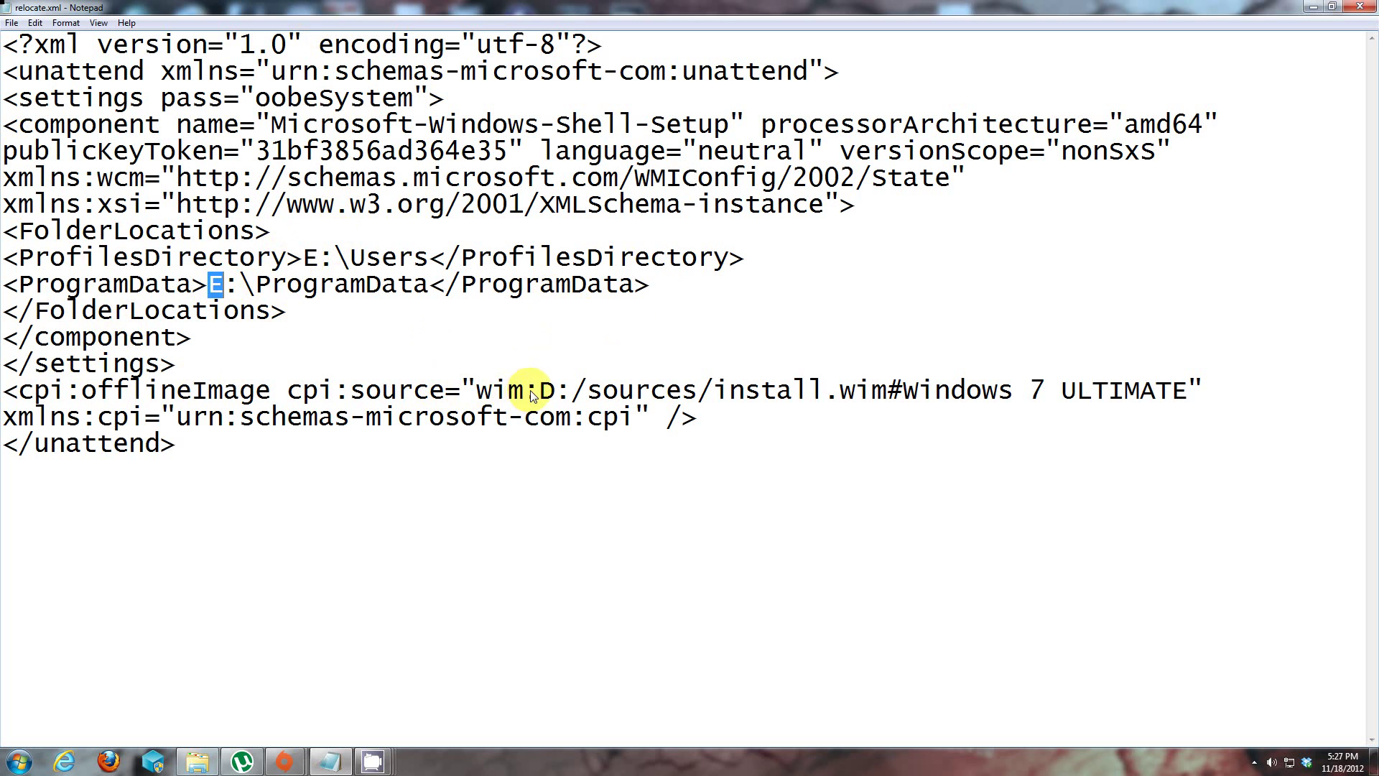
pyautogui.moveTo(539, 392); pyautogui.dragTo(557, 392)
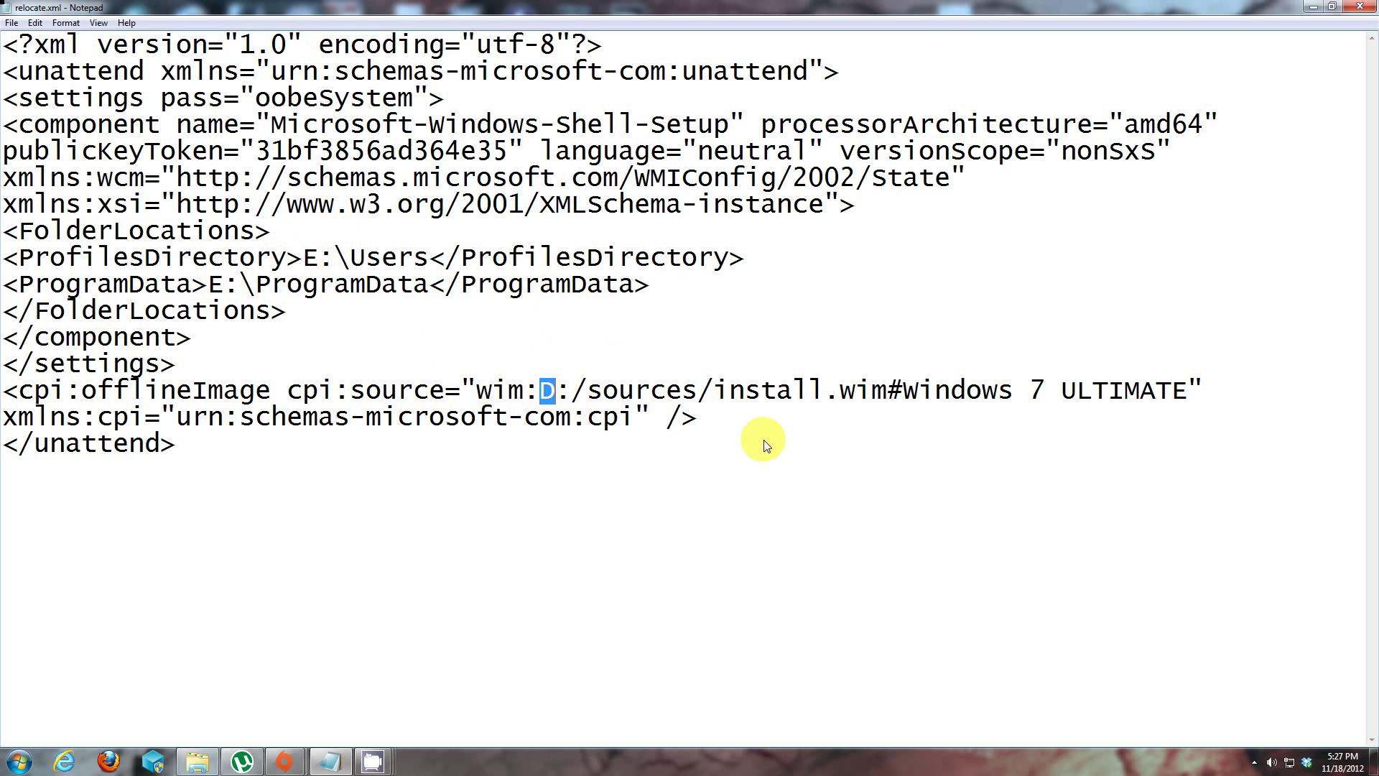
pyautogui.click(735, 451)
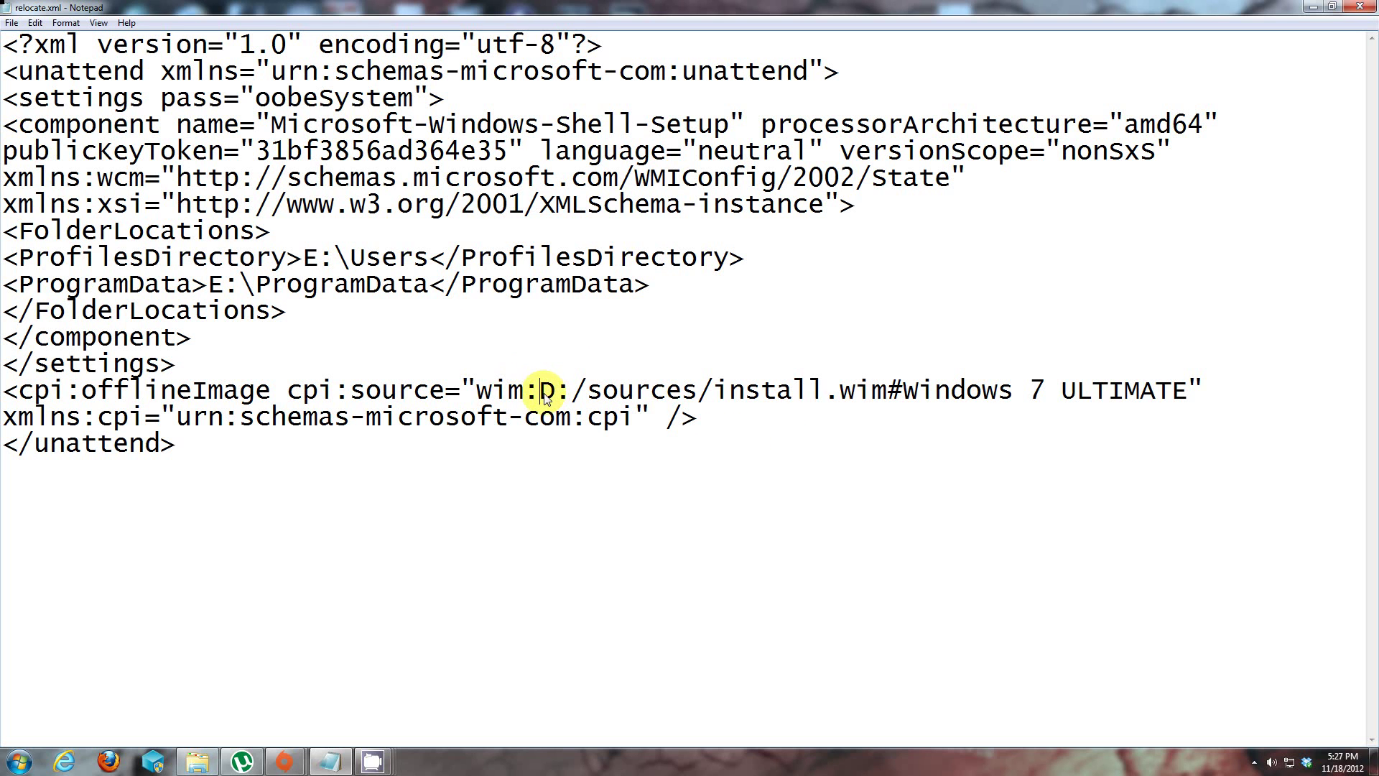
pyautogui.doubleClick(550, 393)
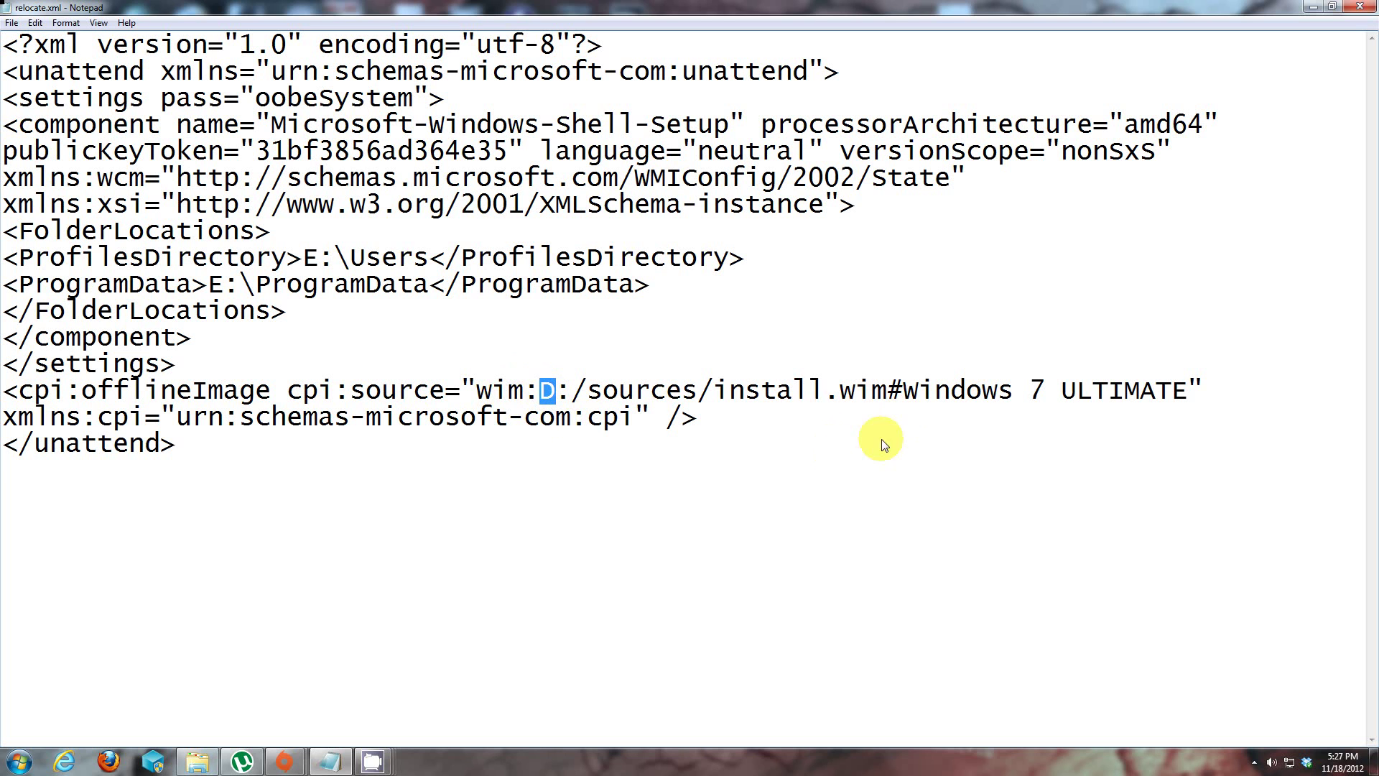
pyautogui.moveTo(1064, 392); pyautogui.dragTo(1182, 394)
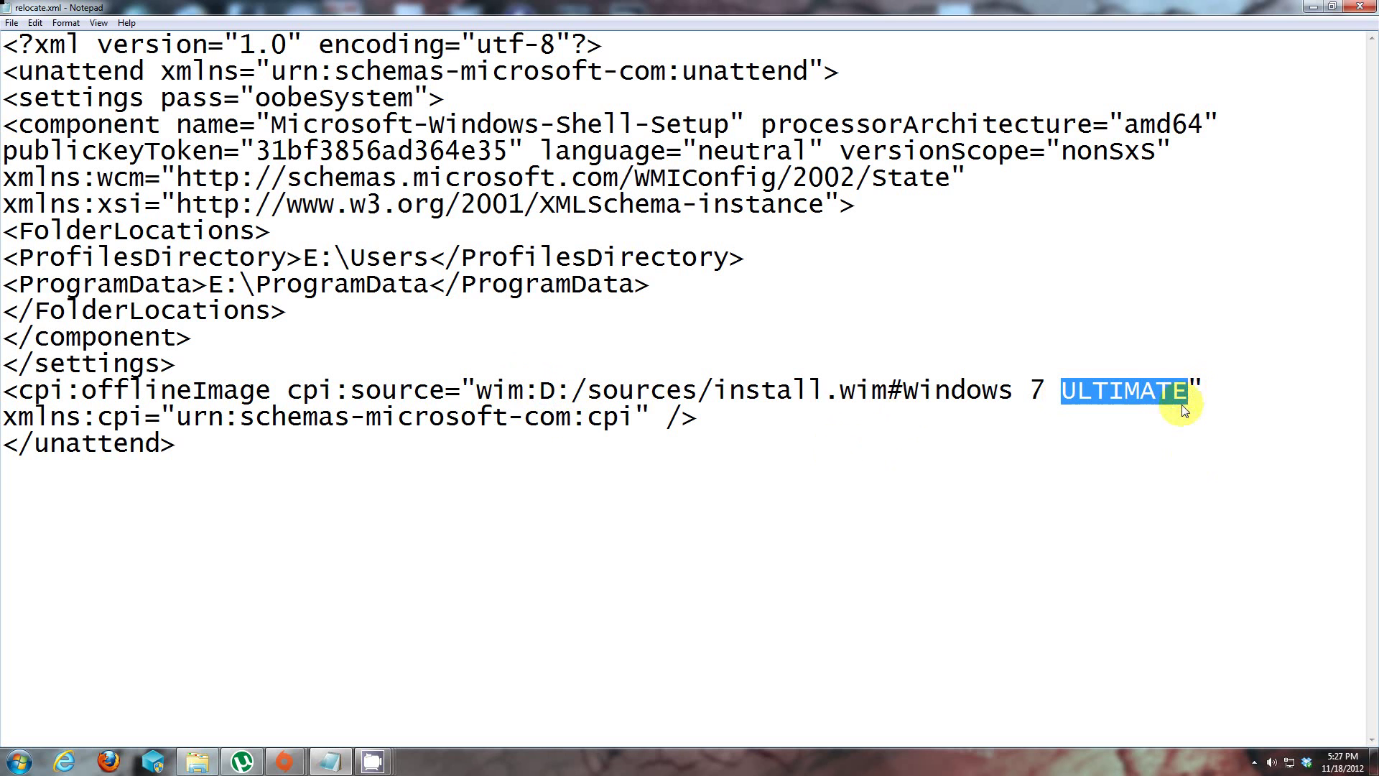